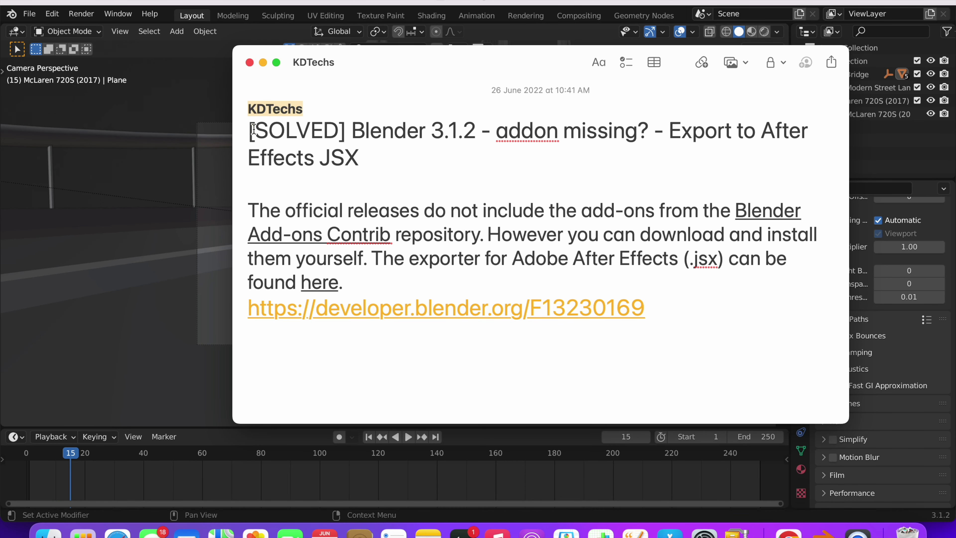
Step: Look over the [SOLVED] note title, then bring Blender forward and open its Edit menu
mouse_move(255, 129)
mouse_down()
mouse_move(346, 129)
mouse_move(369, 155)
mouse_up()
click(353, 128)
click(88, 15)
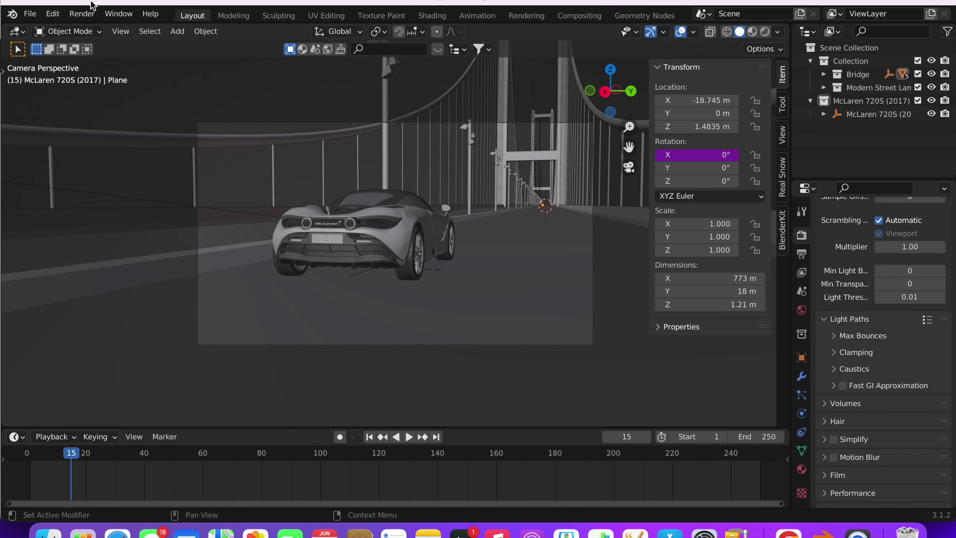
click(53, 13)
Step: Open Add-ons preferences on the Testing category, showing only enabled add-ons
click(93, 206)
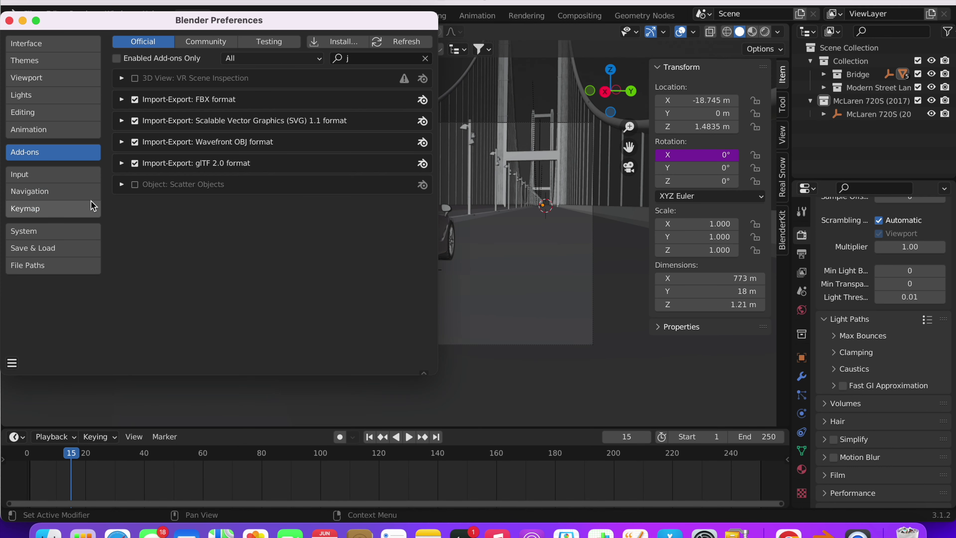
click(278, 44)
click(386, 56)
key(BackSpace)
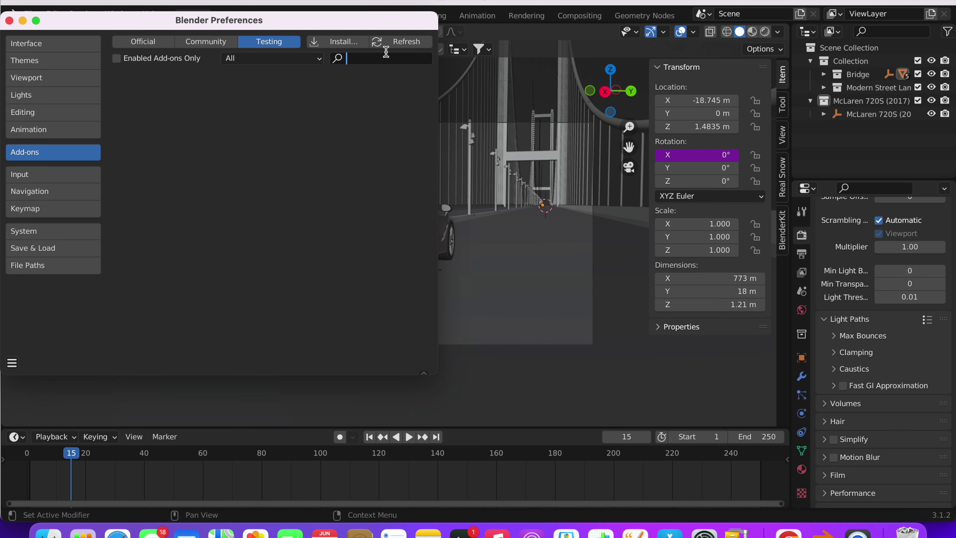
text(after)
key(Return)
click(177, 59)
Step: Search the add-ons for 'adobe after effect', which finds no matches
click(379, 58)
key(Return)
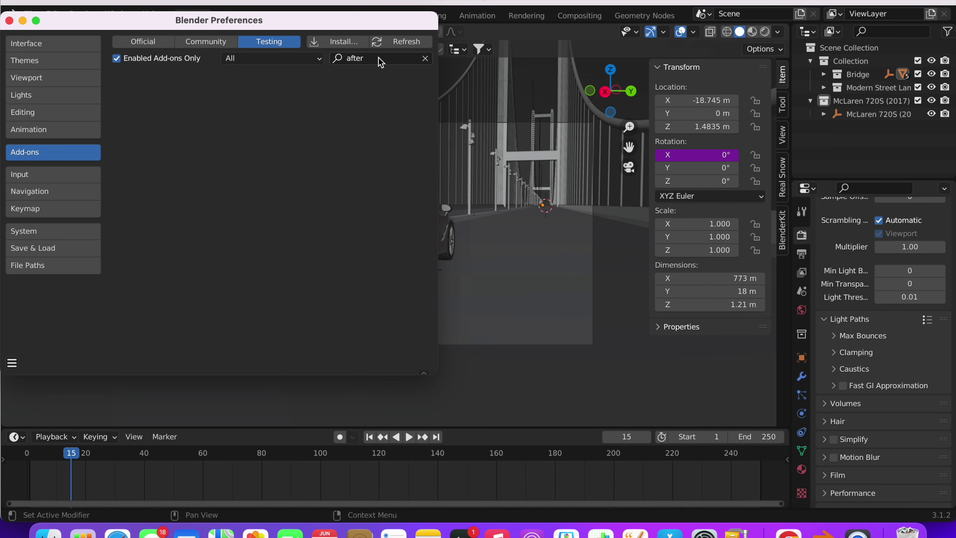
click(379, 59)
key(BackSpace)
text(be)
key(Return)
click(379, 59)
text(adobe after e)
key(super+a)
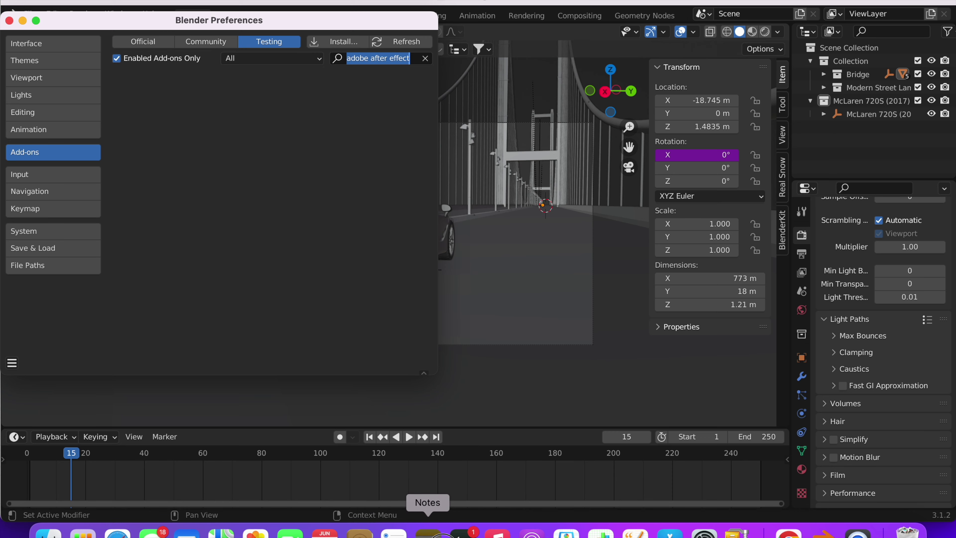
click(428, 532)
Step: Read the note's exporter download paragraph and follow the developer.blender.org/F13230169 link
mouse_move(246, 209)
mouse_down()
mouse_move(416, 224)
mouse_move(482, 241)
mouse_up()
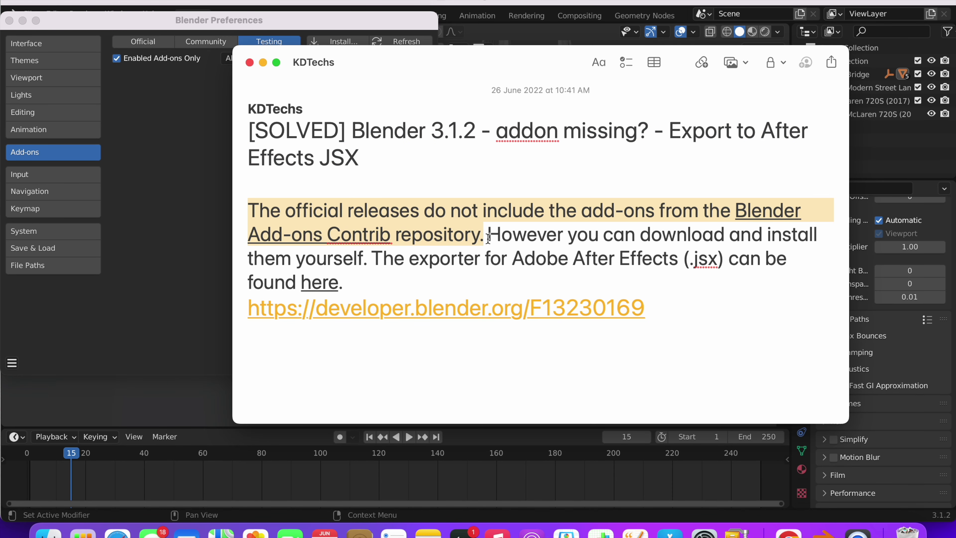
drag(488, 238, 384, 281)
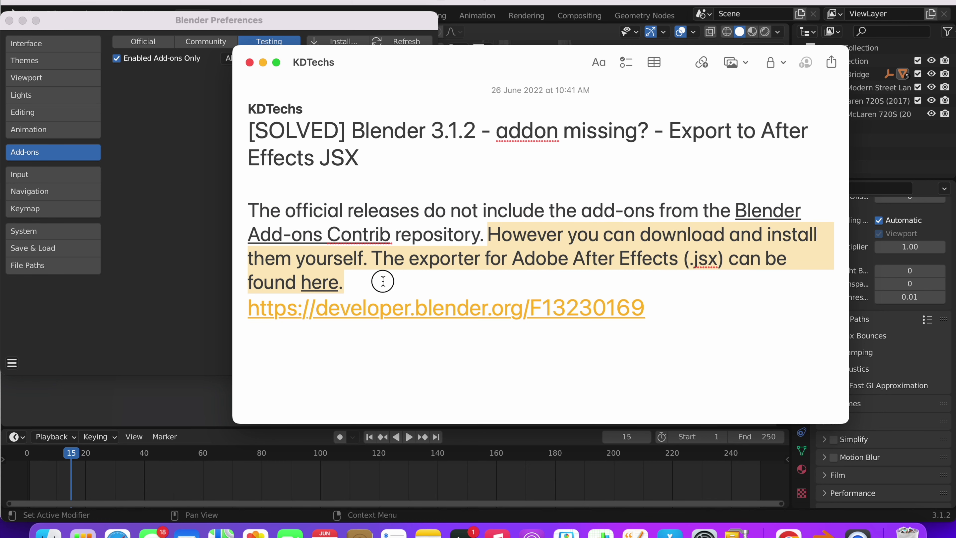
click(713, 263)
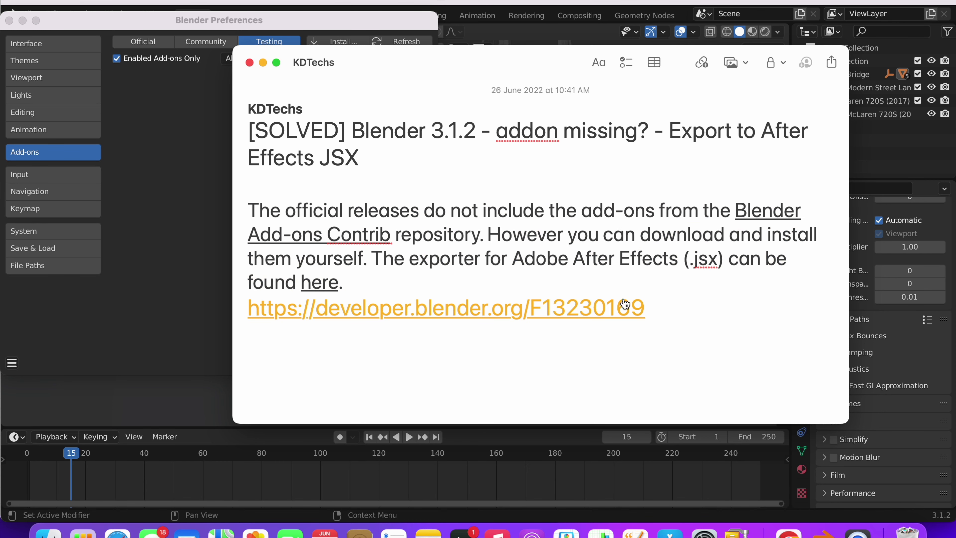
click(604, 316)
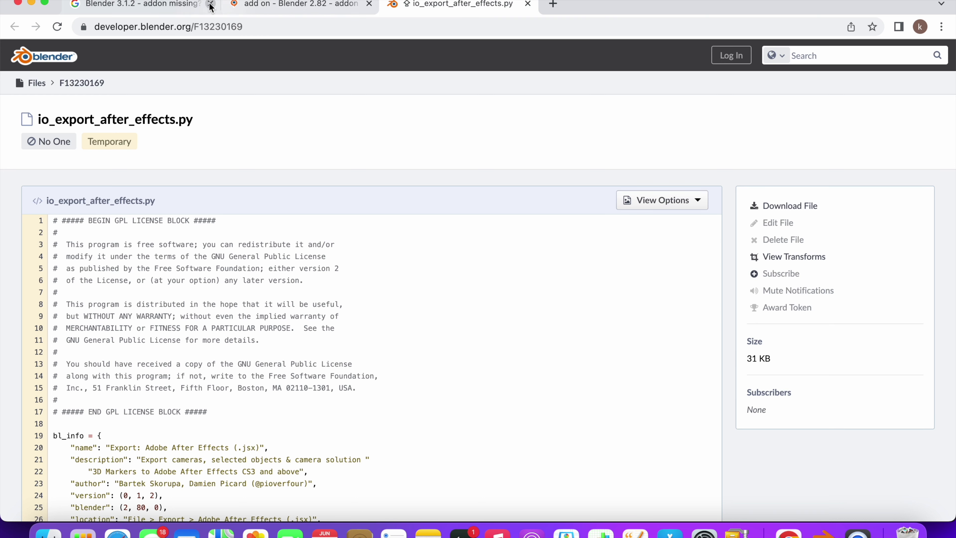
Step: Close the two extra Chrome tabs and download io_export_after_effects.py
click(210, 4)
click(210, 3)
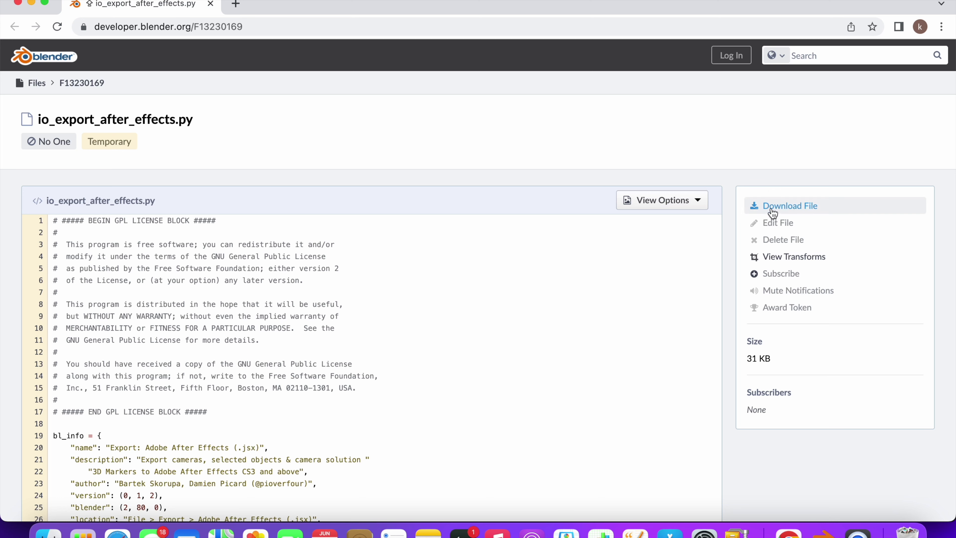
click(787, 214)
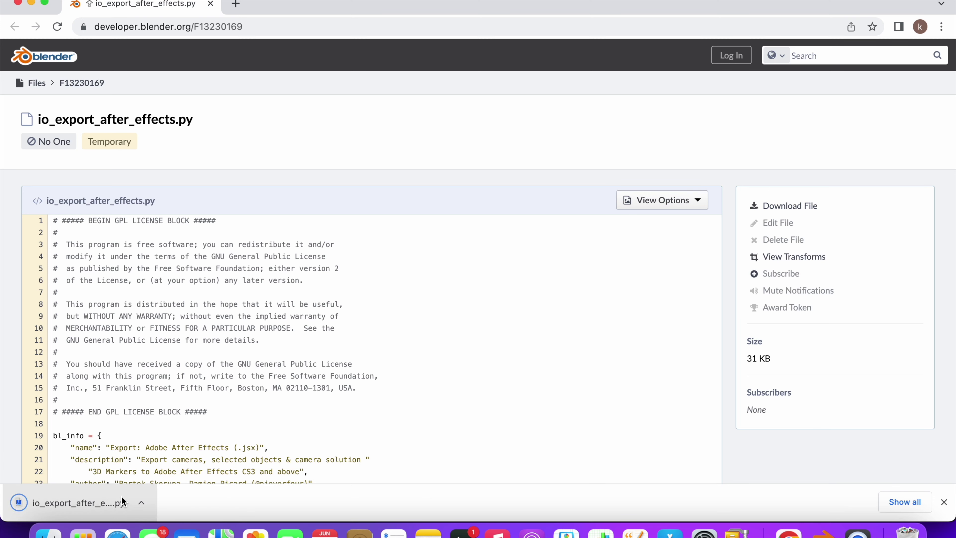
click(141, 503)
click(385, 371)
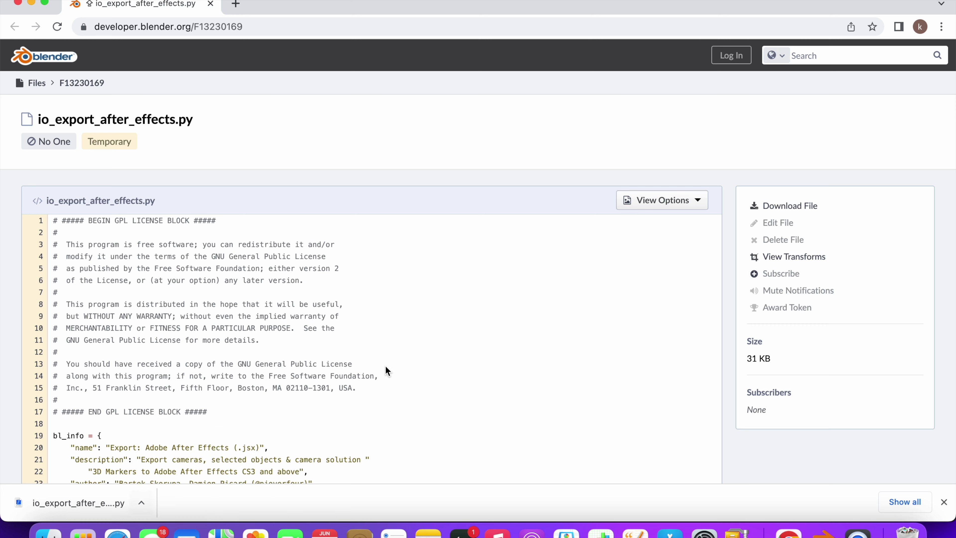
click(823, 531)
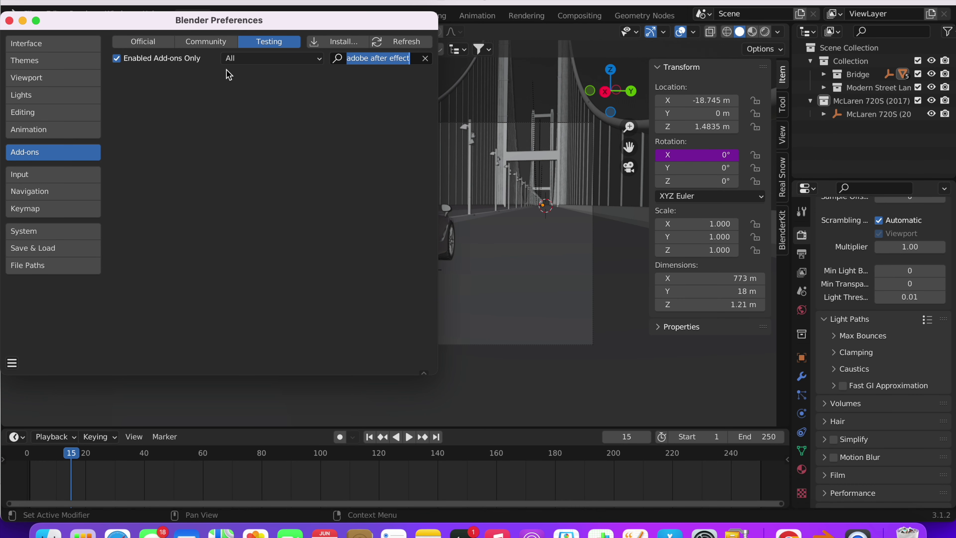
Step: Show Official add-ons, cancel an Install... browse of Downloads, and reopen Preferences
click(147, 42)
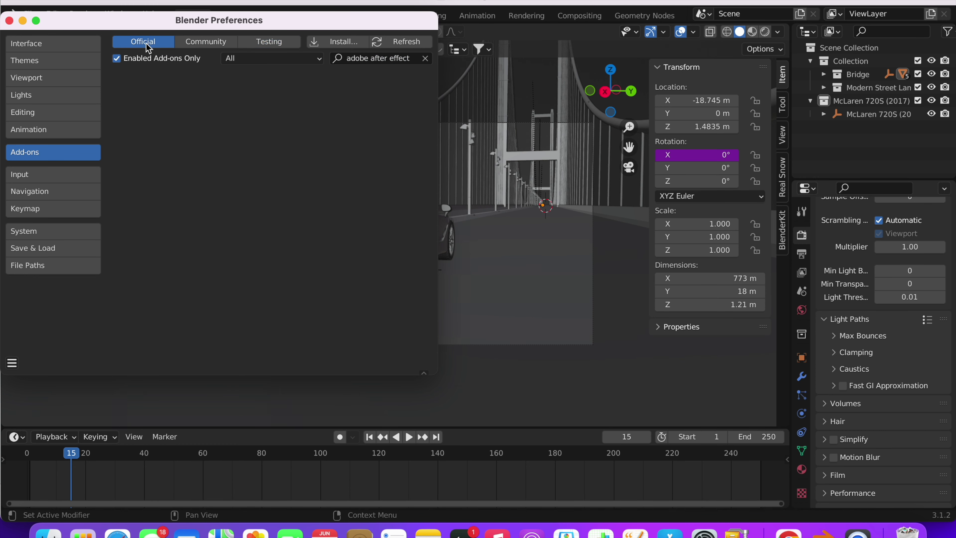
click(337, 41)
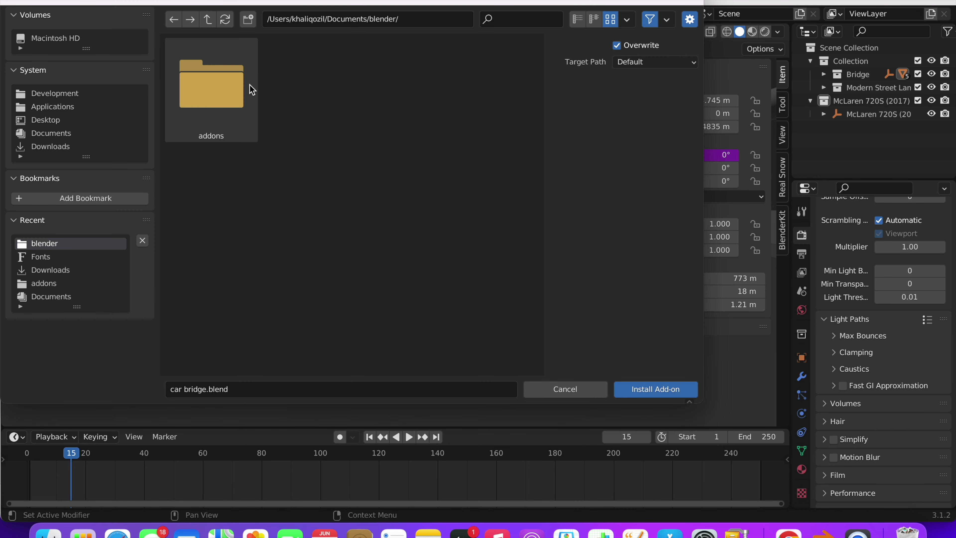
click(48, 147)
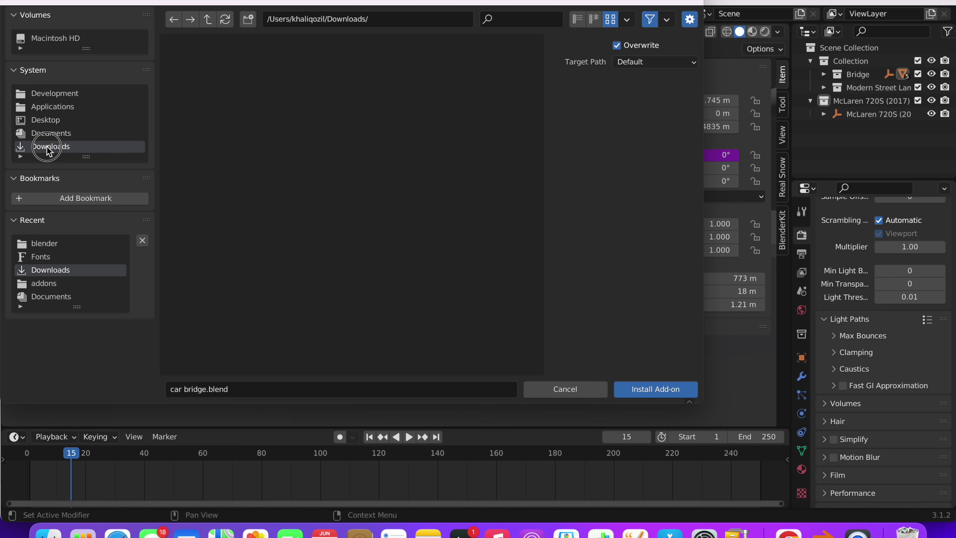
click(576, 392)
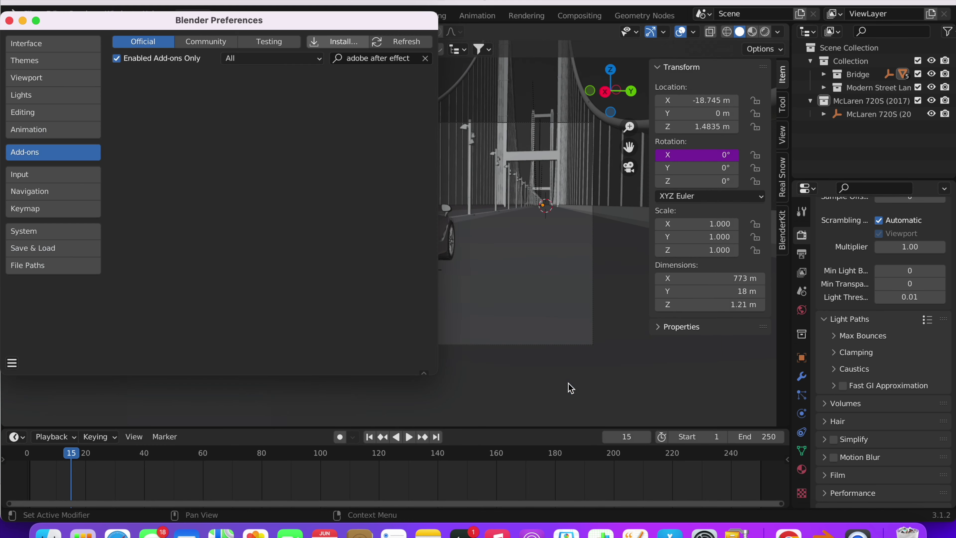
click(9, 21)
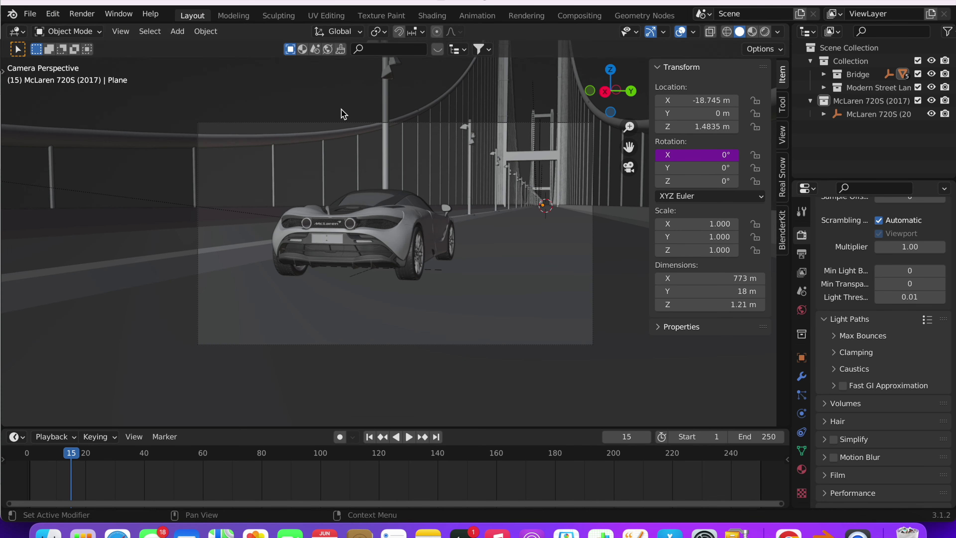
click(53, 13)
click(85, 206)
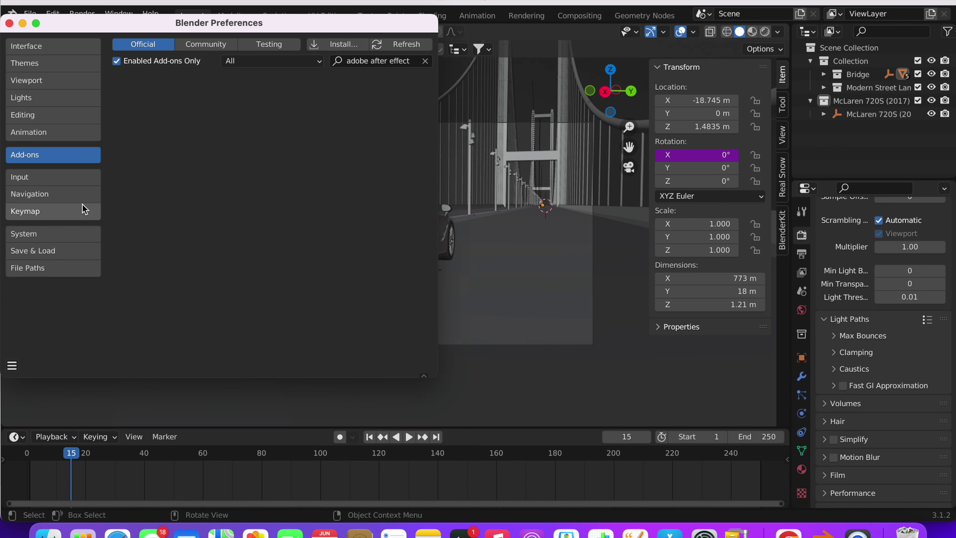
Step: Install io_export_after_effects.py from the Downloads folder as a Blender add-on
click(350, 49)
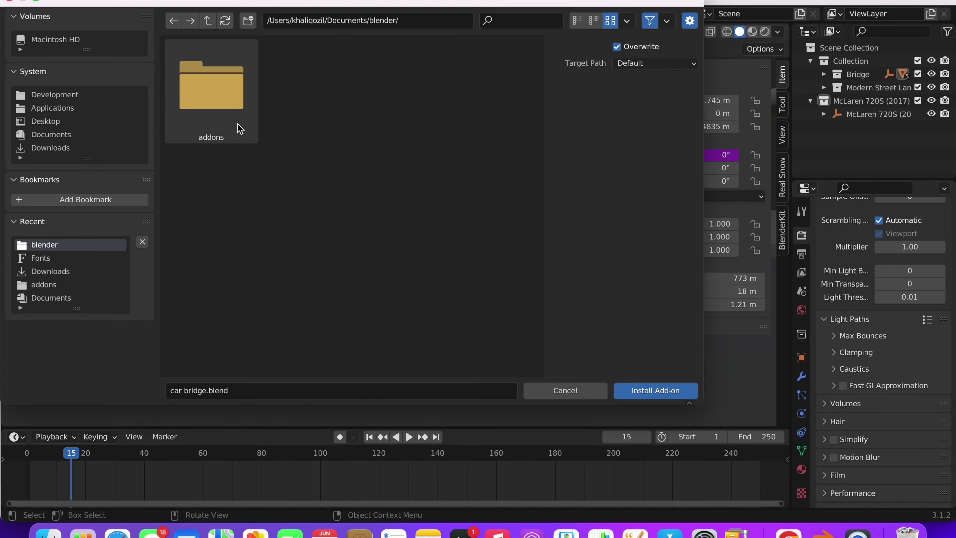
click(50, 149)
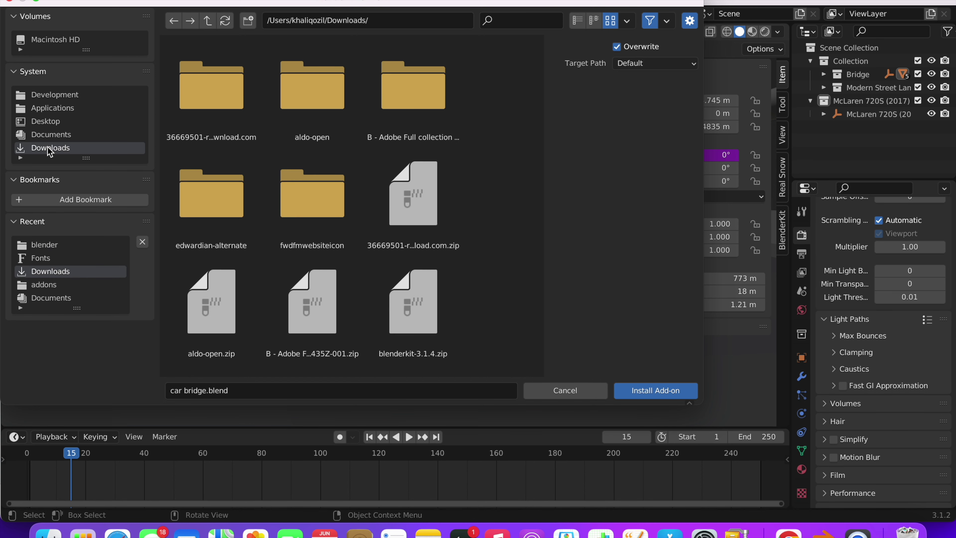
scroll(327, 233, down, 2)
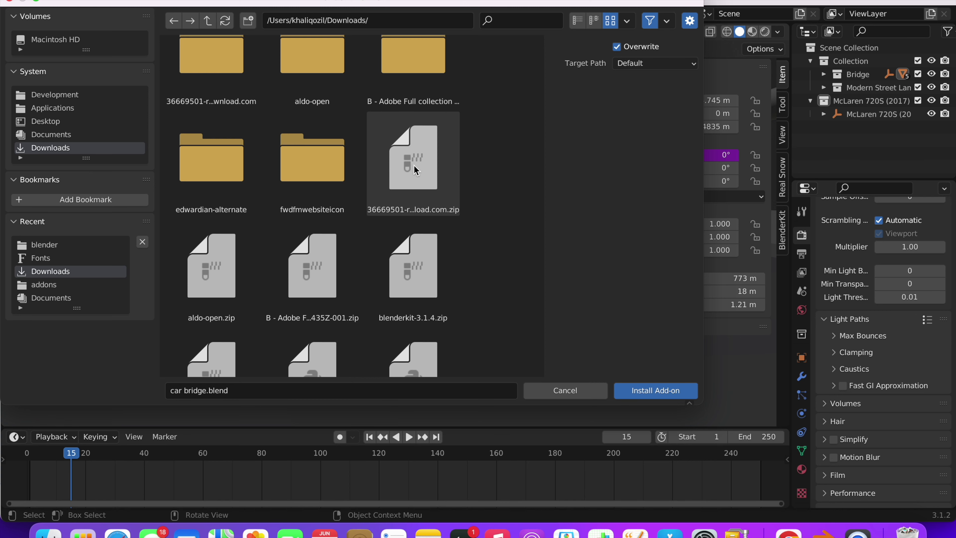
scroll(405, 241, down, 3)
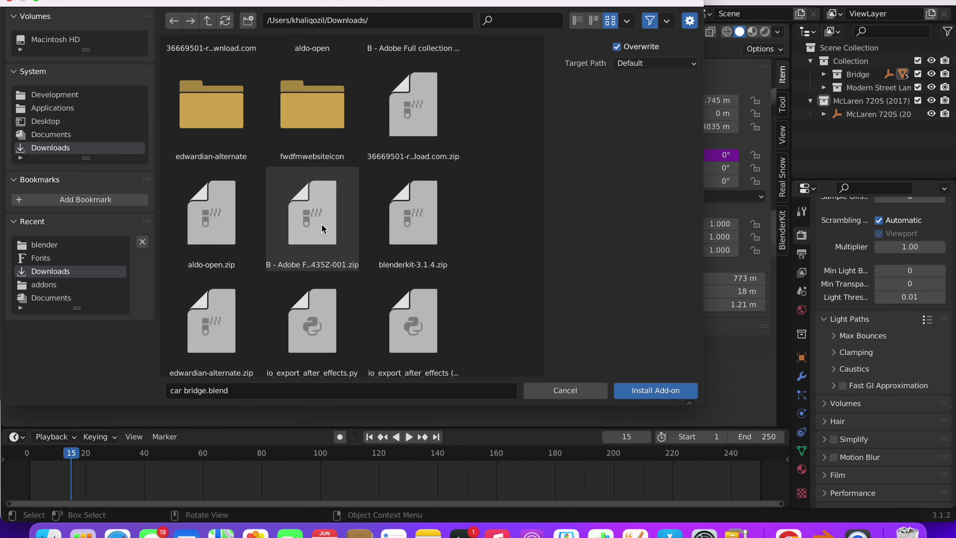
scroll(321, 223, down, 5)
scroll(321, 223, down, 2)
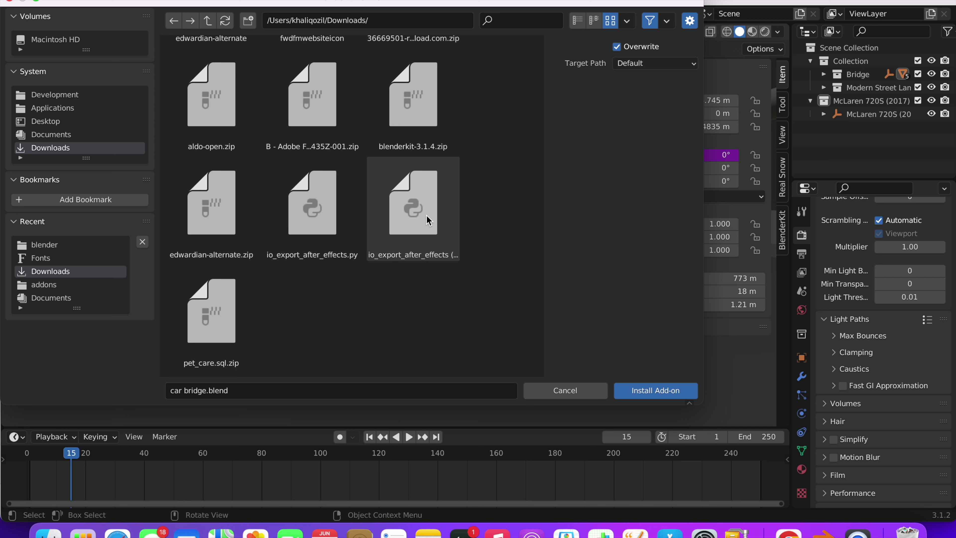
click(332, 222)
click(410, 209)
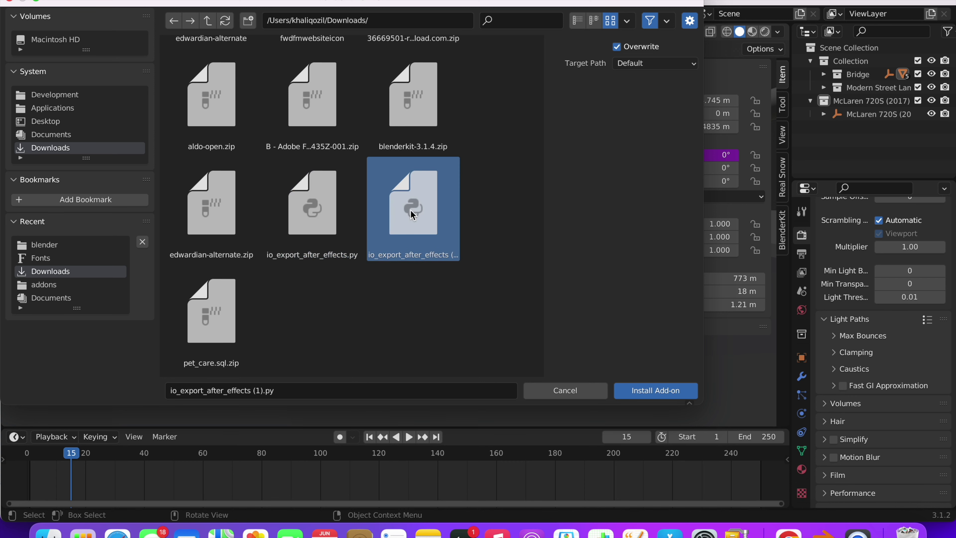
click(310, 209)
click(660, 391)
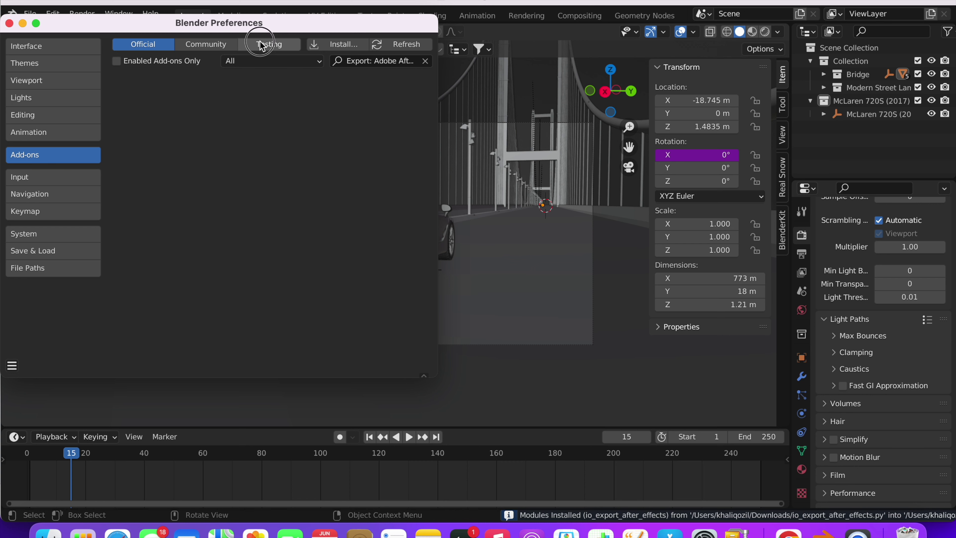
Step: Enable the Adobe After Effects export add-on in the Community category
click(268, 44)
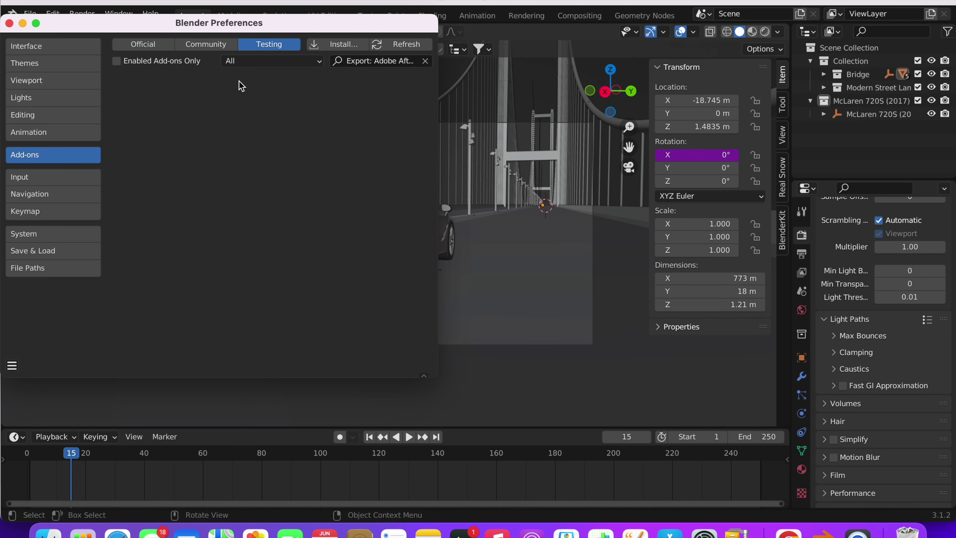
click(210, 44)
click(134, 81)
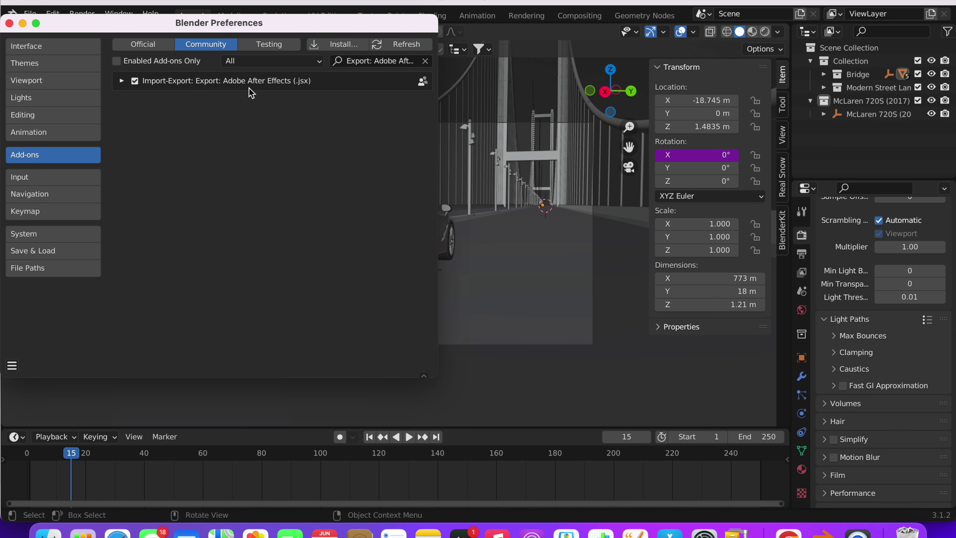
Step: Search 'af' to confirm Import-Export: Adobe After Effects (.jsx) is enabled, then close Preferences
click(279, 48)
click(367, 61)
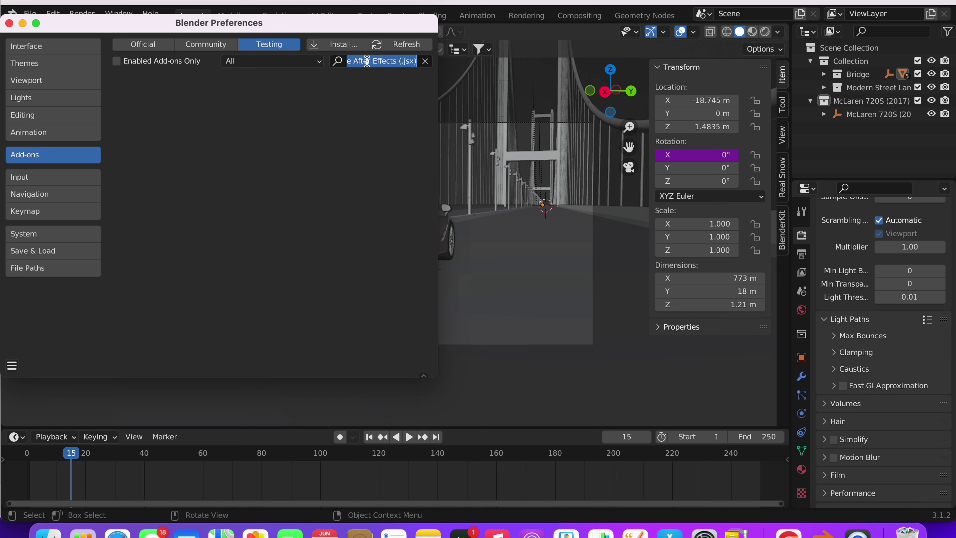
text(aft)
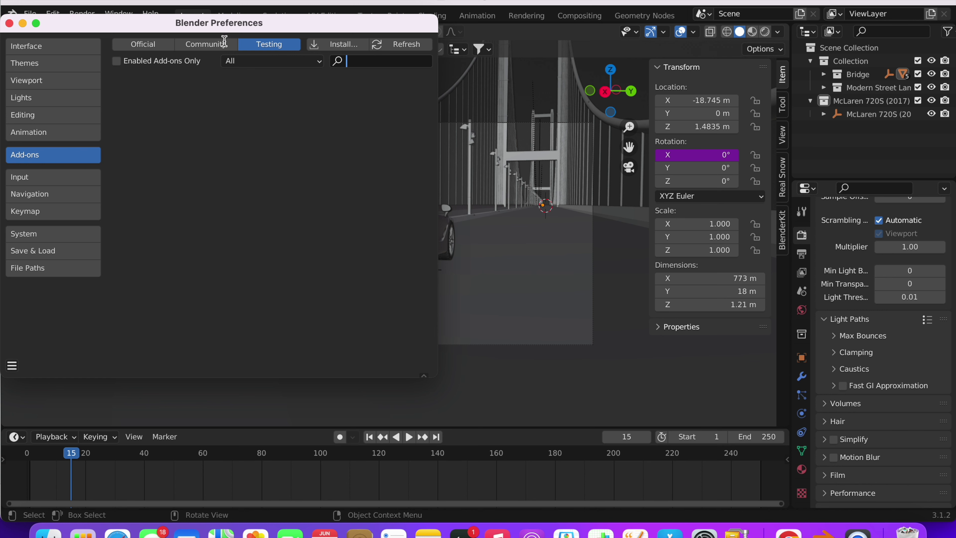
click(197, 44)
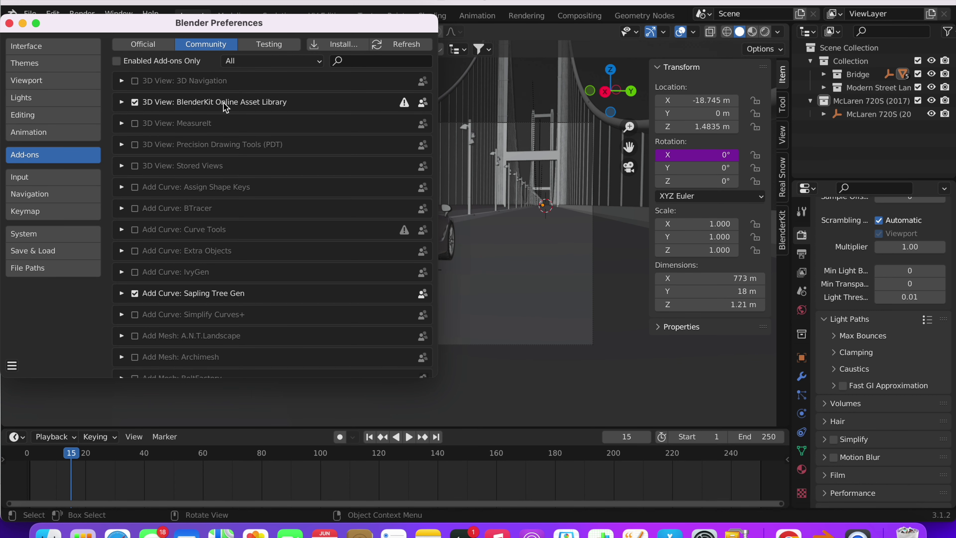
click(376, 61)
text(af)
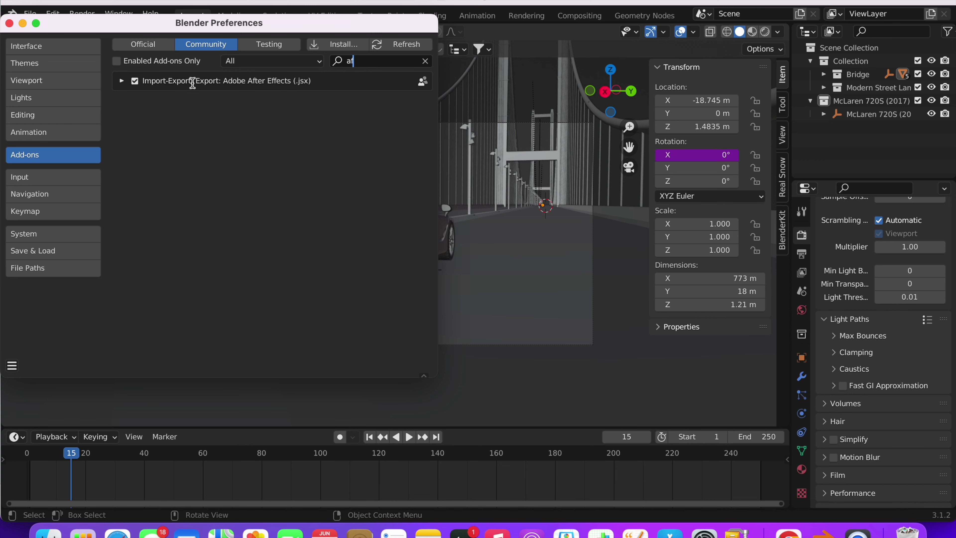
click(304, 80)
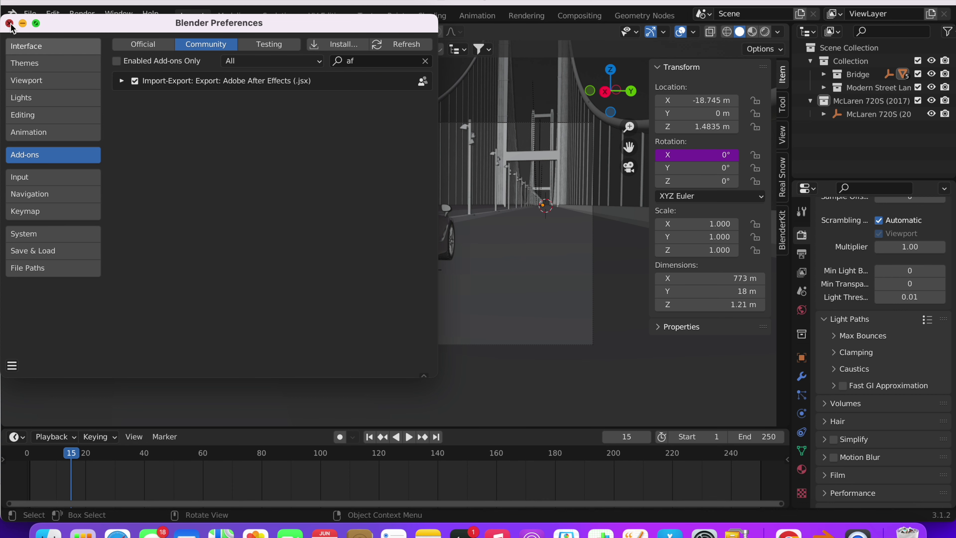
click(9, 23)
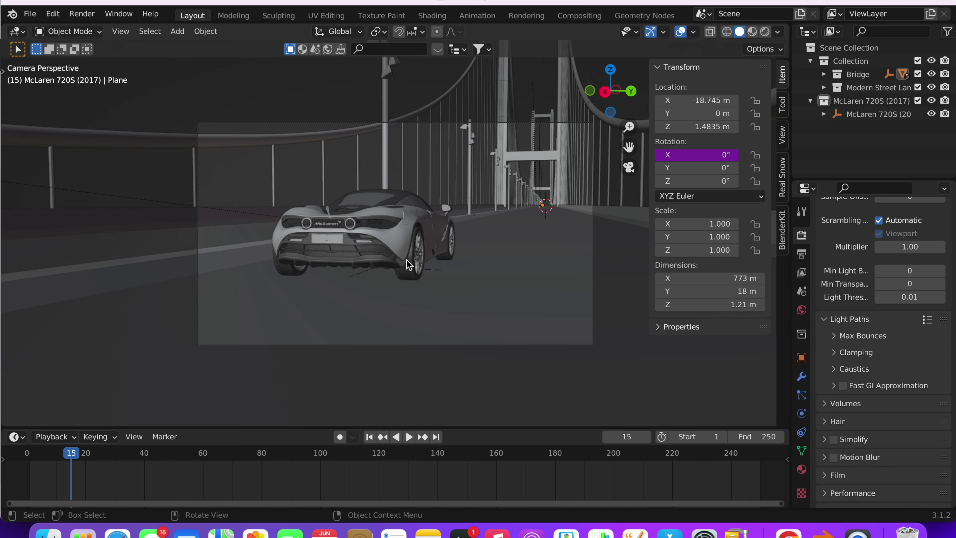
Step: Play the car-on-bridge animation through the camera in Material Preview, then pause it
scroll(406, 260, down, 10)
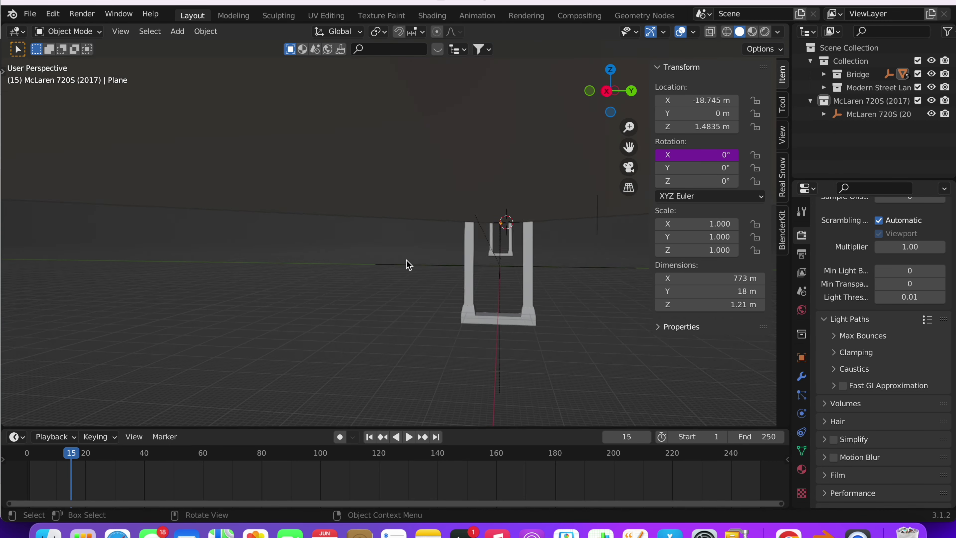
scroll(408, 265, up, 10)
scroll(409, 265, left, 5)
scroll(408, 265, left, 5)
scroll(408, 264, left, 5)
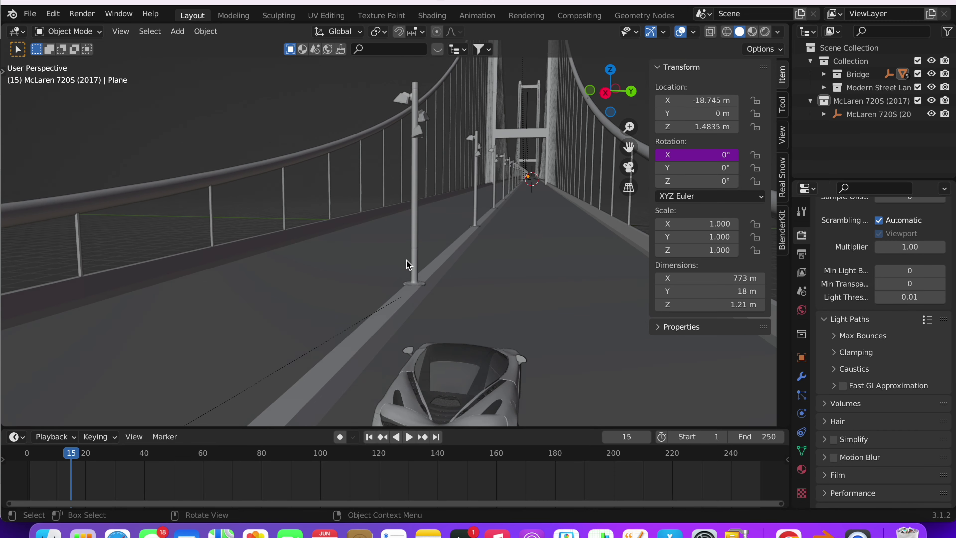
scroll(409, 265, left, 5)
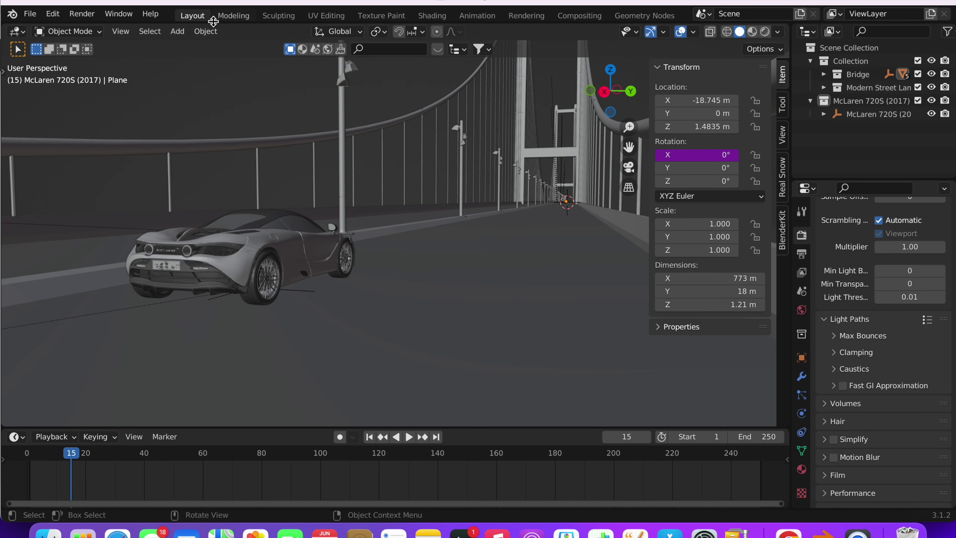
click(634, 170)
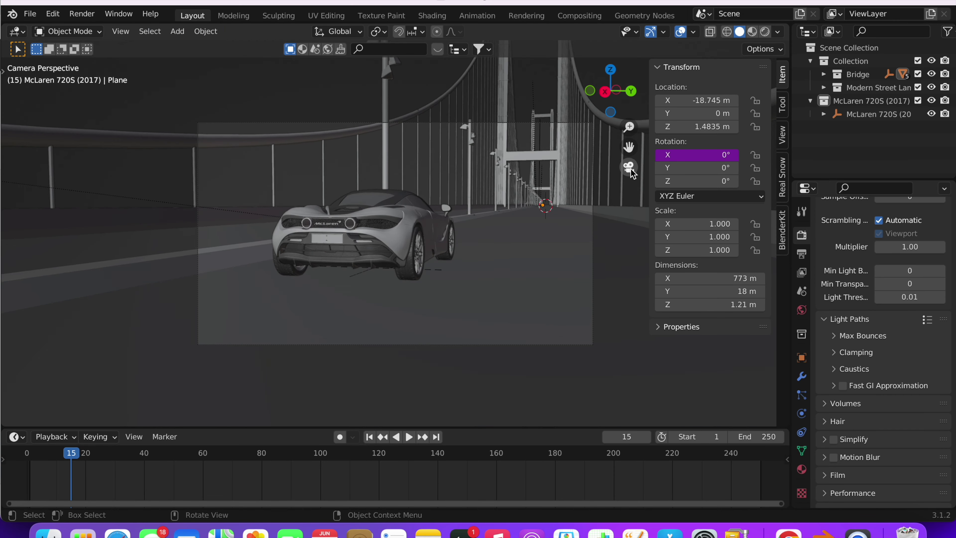
key(space)
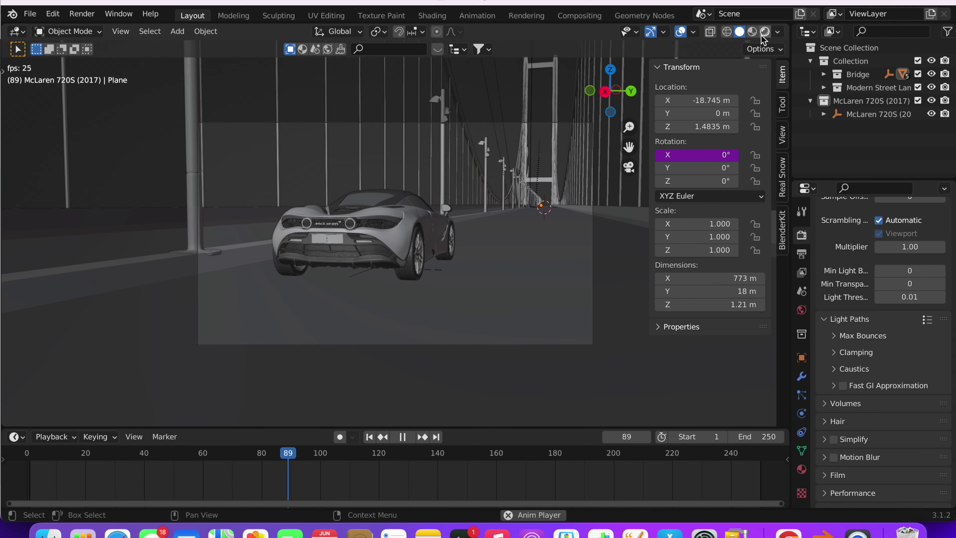
click(752, 33)
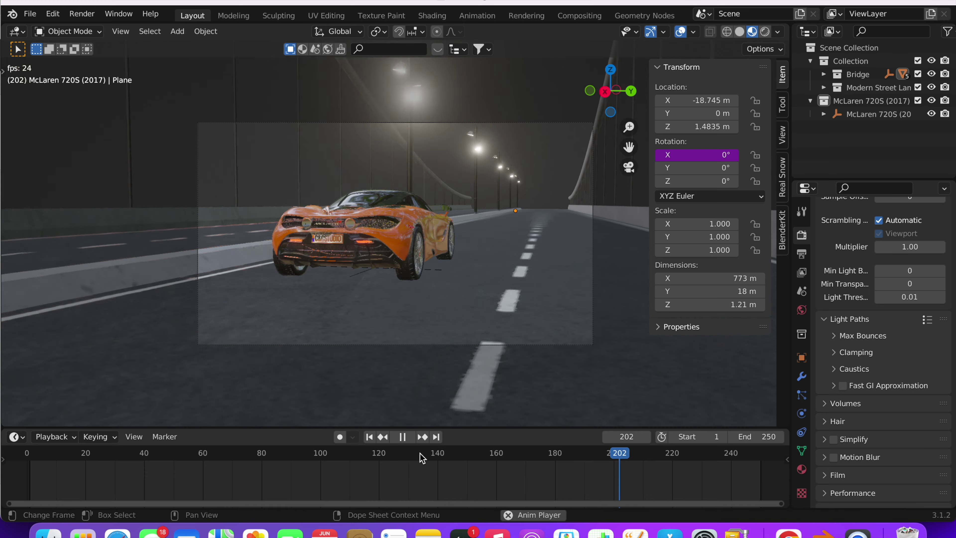
click(403, 437)
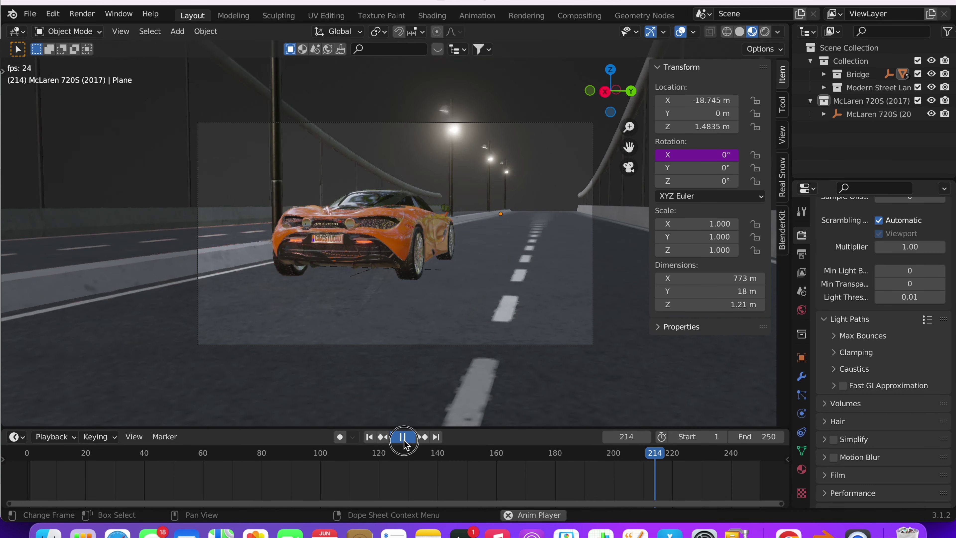
Step: Export with Adobe After Effects (.jsx) to the Desktop as car bridge.jsx, granting folder access
click(27, 15)
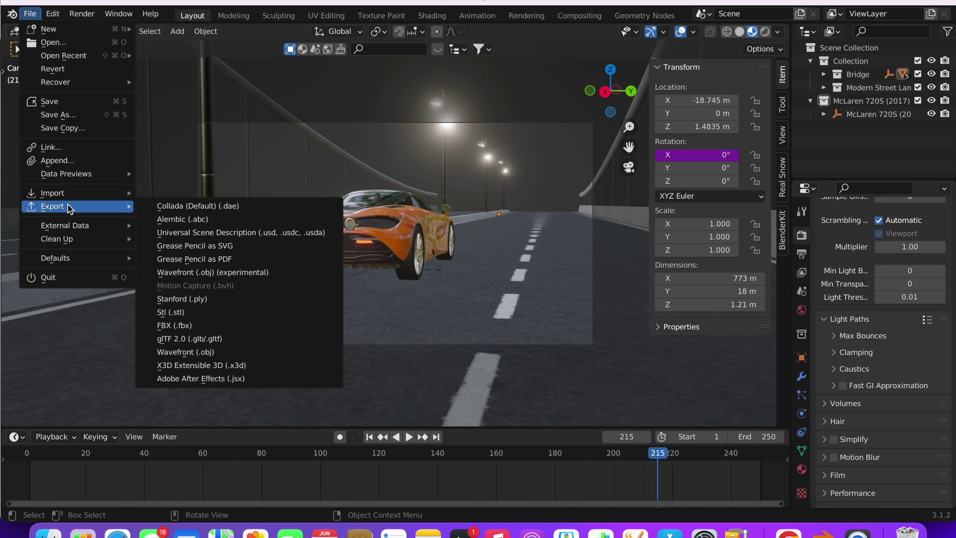
click(26, 17)
mouse_move(52, 207)
click(225, 380)
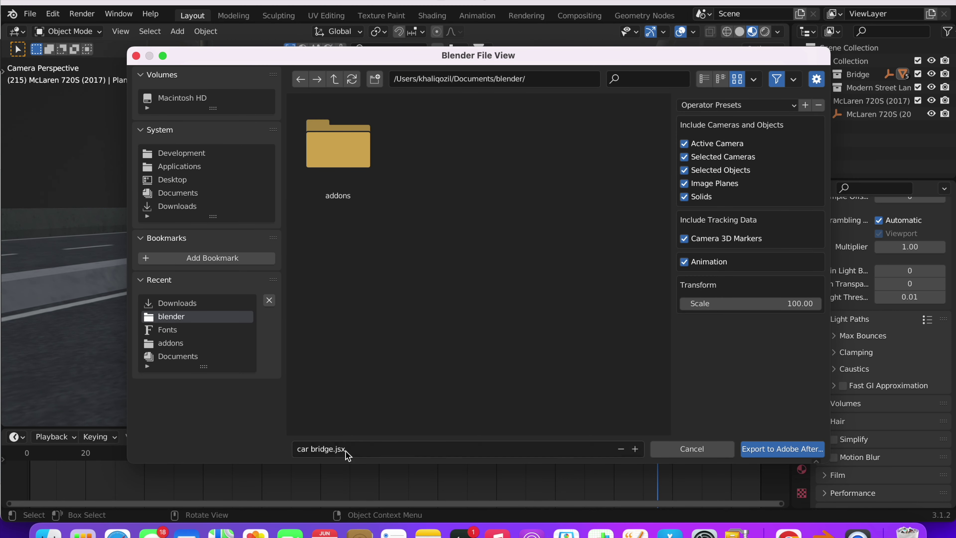
click(172, 178)
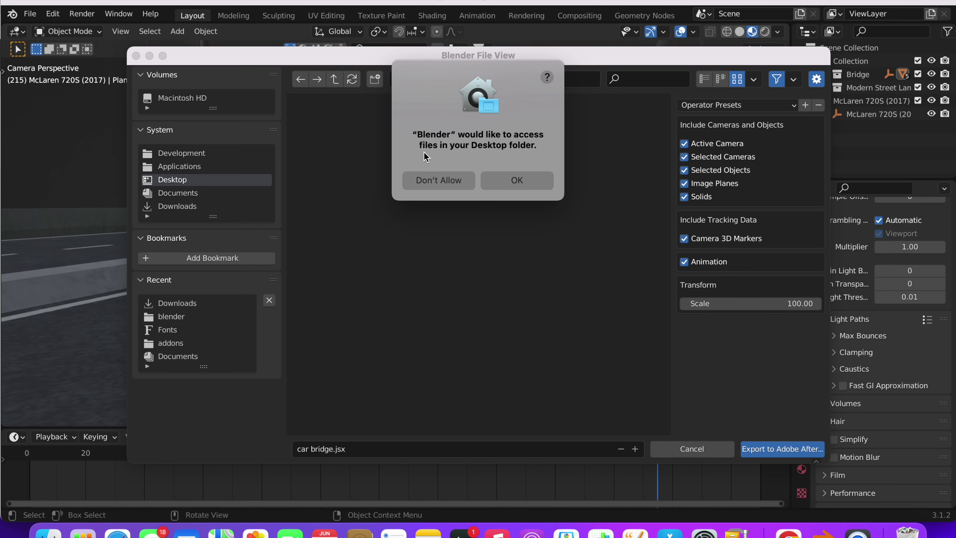
click(511, 180)
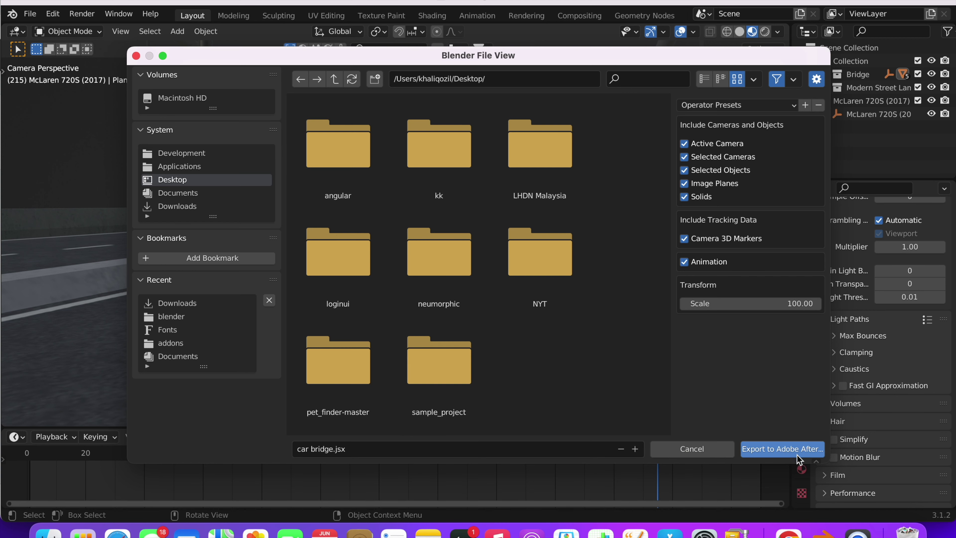
click(789, 451)
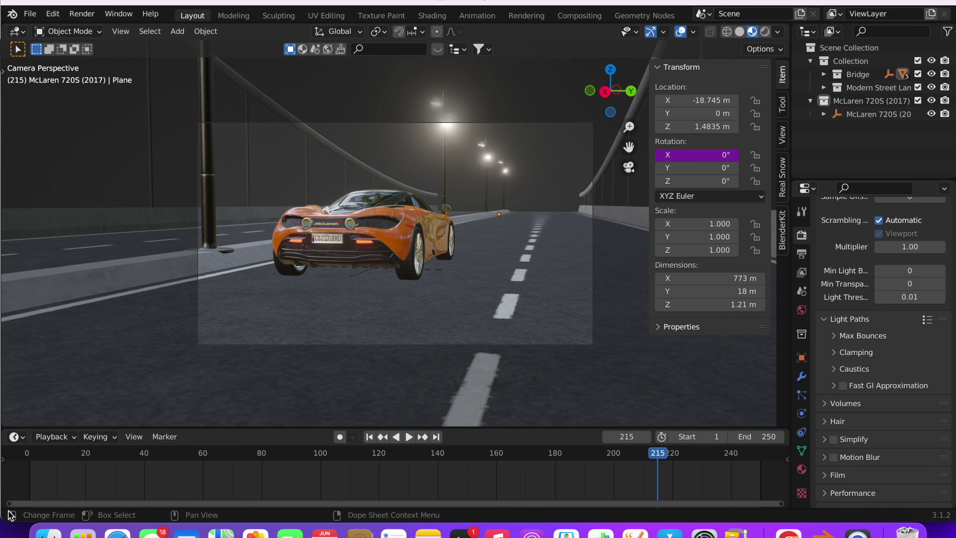
Step: Show the Desktop folder in Finder and select the exported car bridge.jsx
click(50, 533)
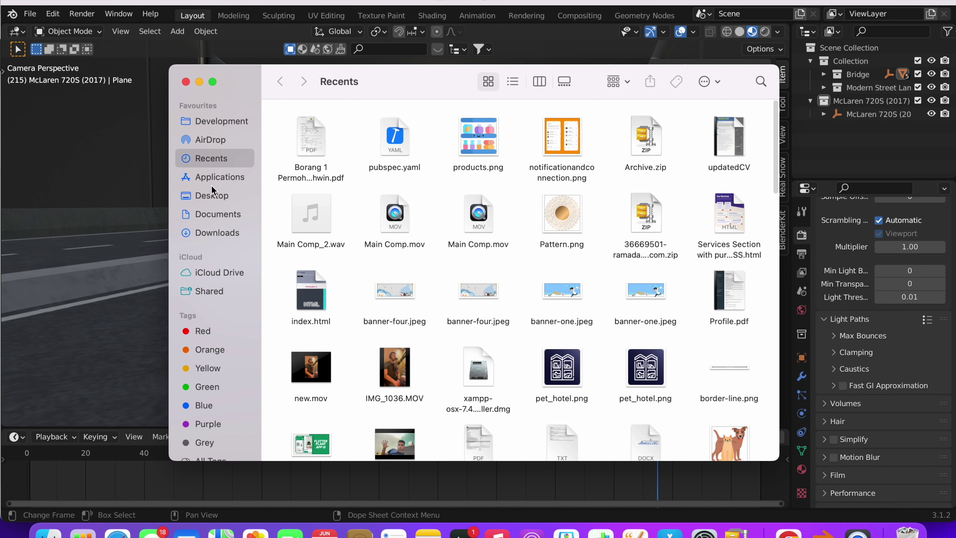
click(212, 194)
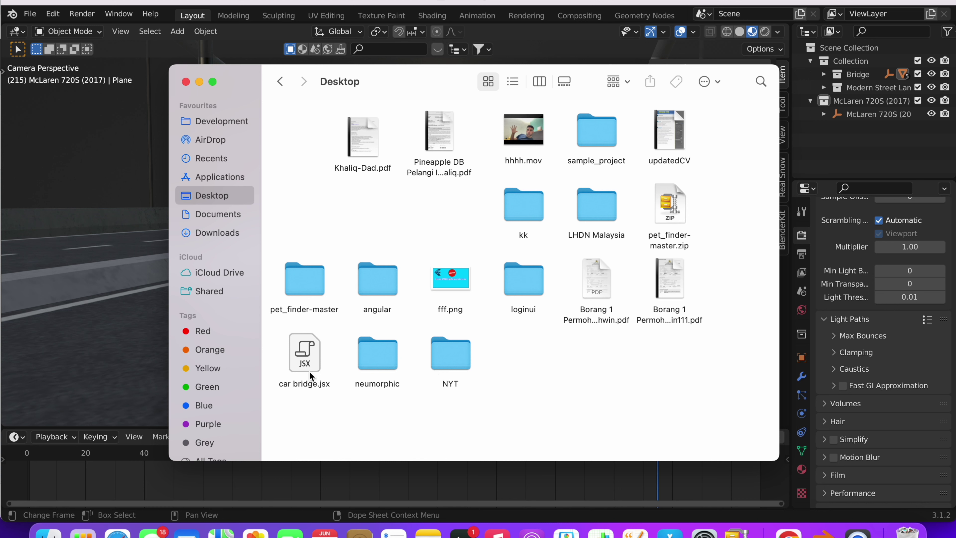
click(310, 362)
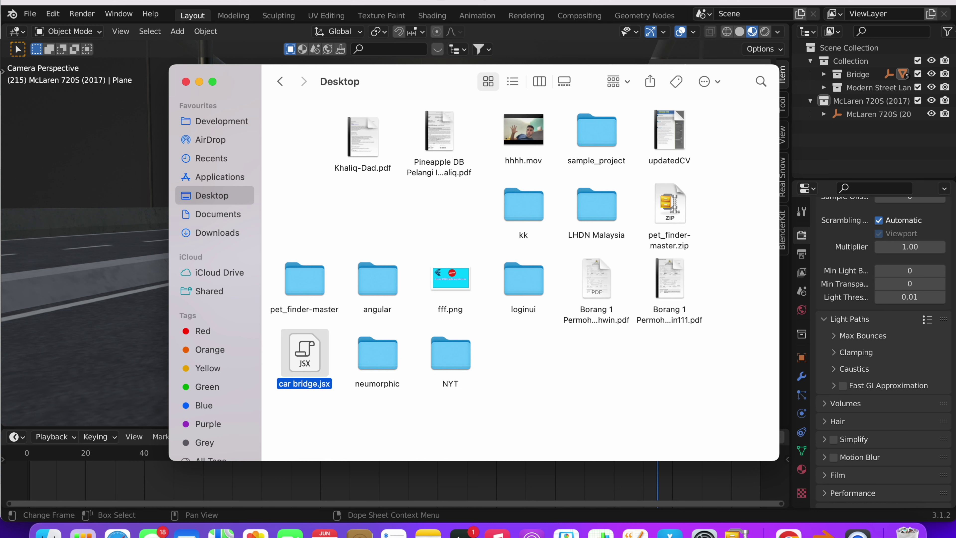
Step: Launch Adobe After Effects through Spotlight by searching 'after'
key(super+space)
text(aft)
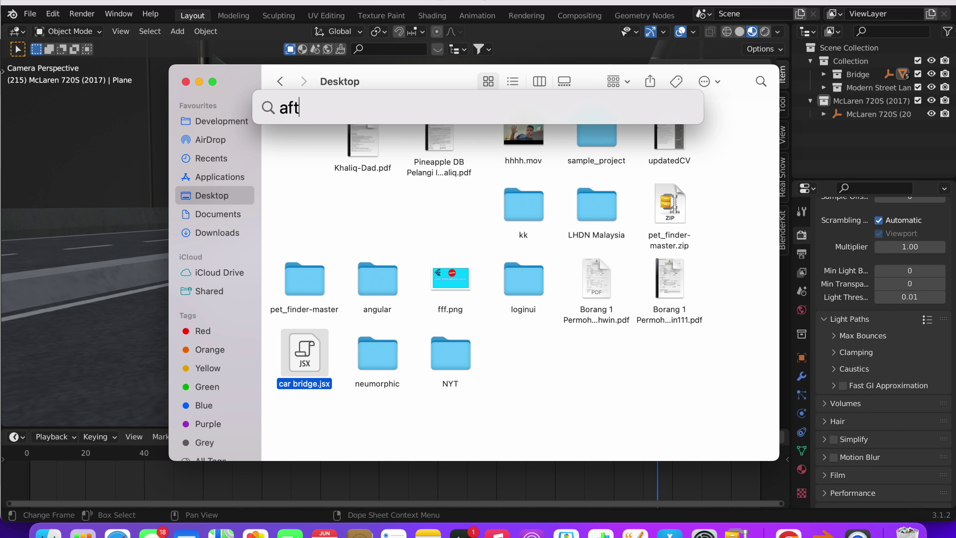
text(er)
key(Return)
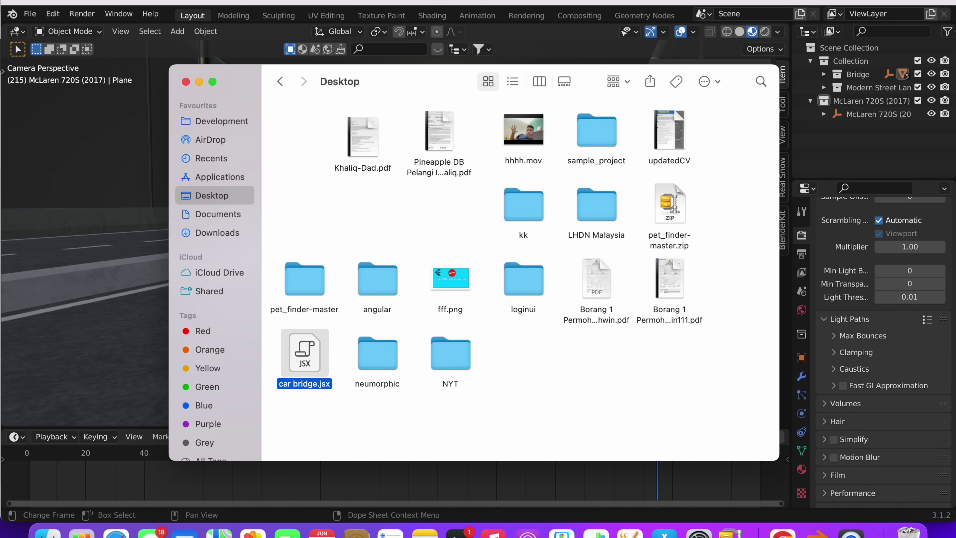